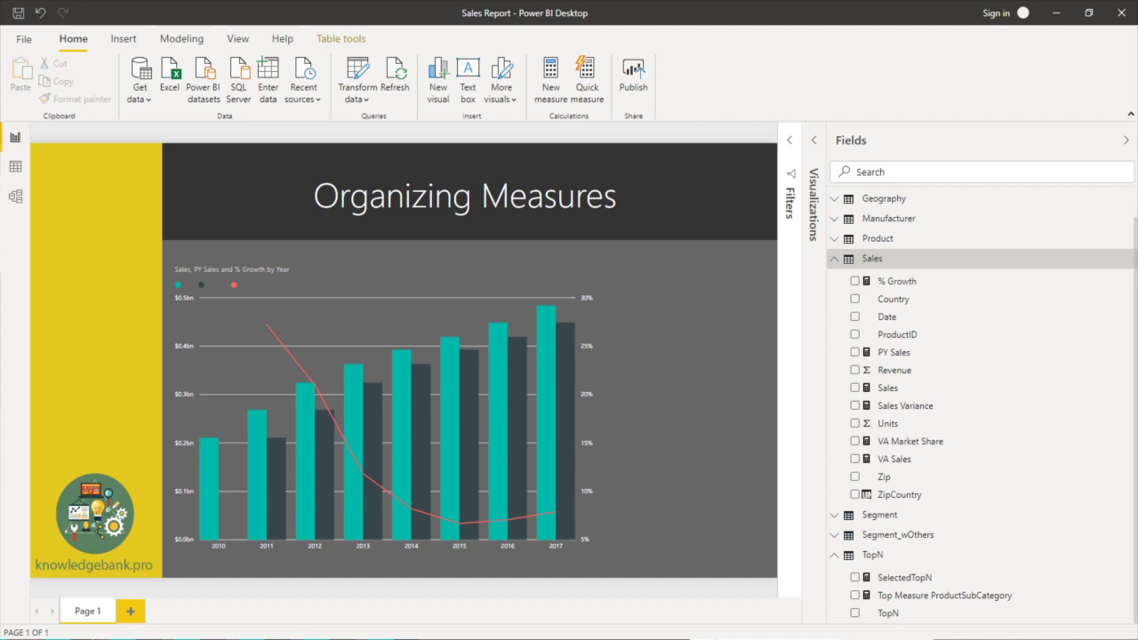
- Clear the Sales table selection in the report
left_click(733, 375)
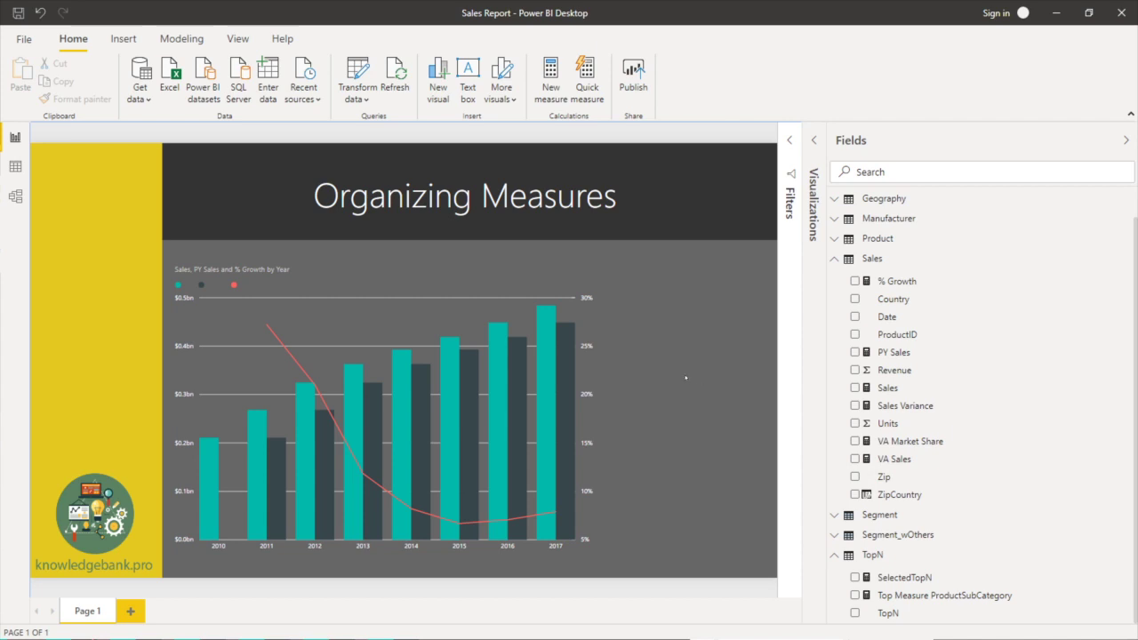
- Create a blank query named 'Metrics' and load it into the report with Close & Apply
left_click(140, 100)
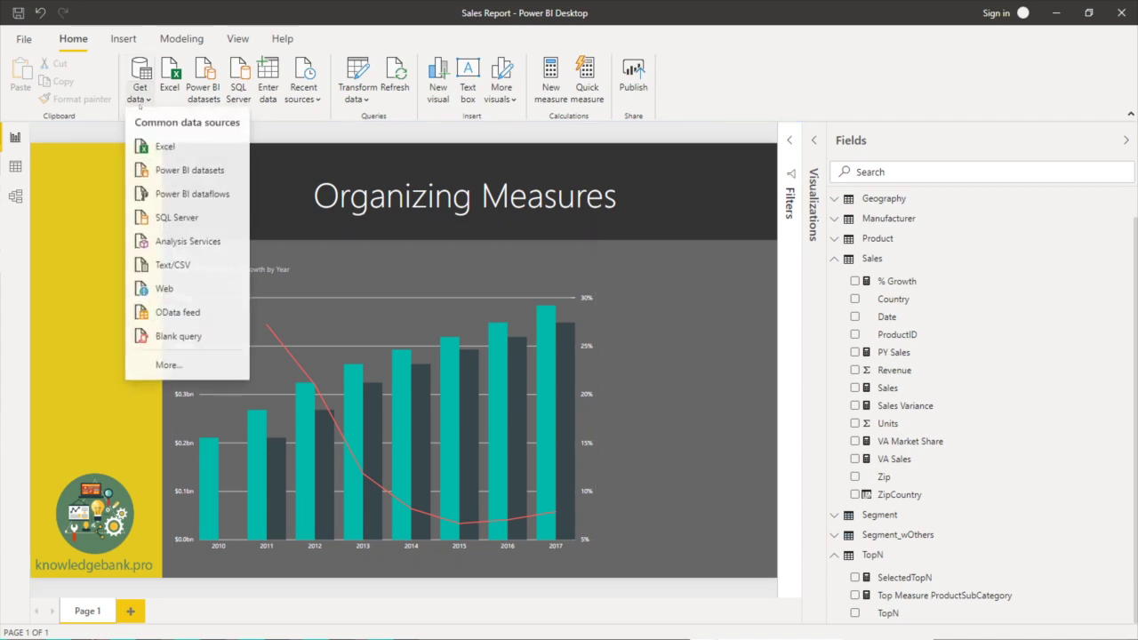
left_click(166, 337)
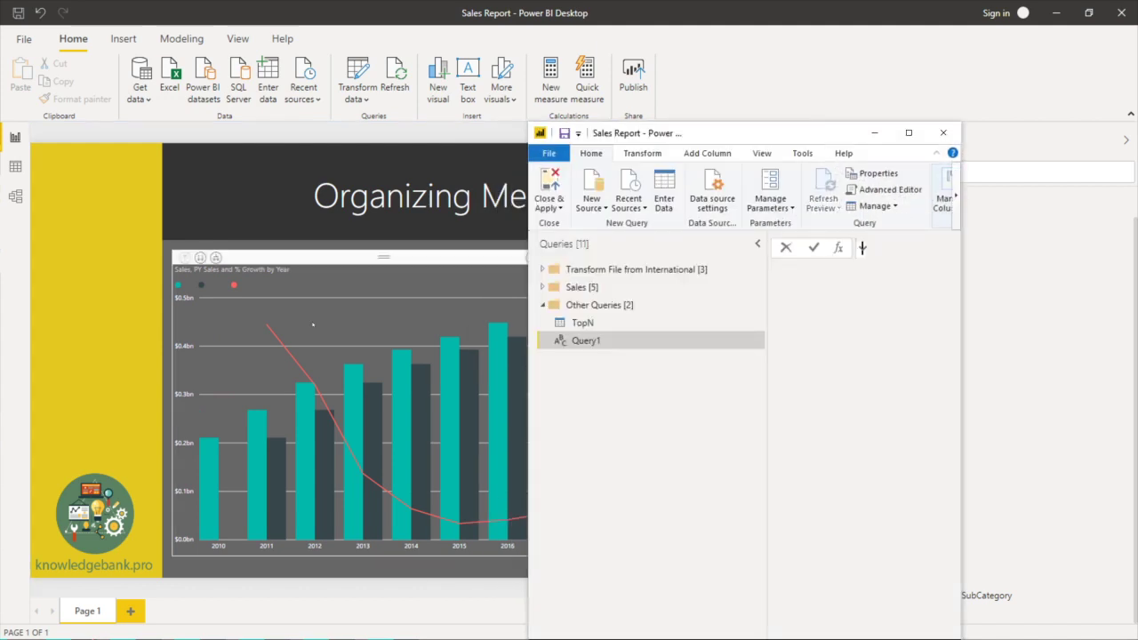
left_click(903, 134)
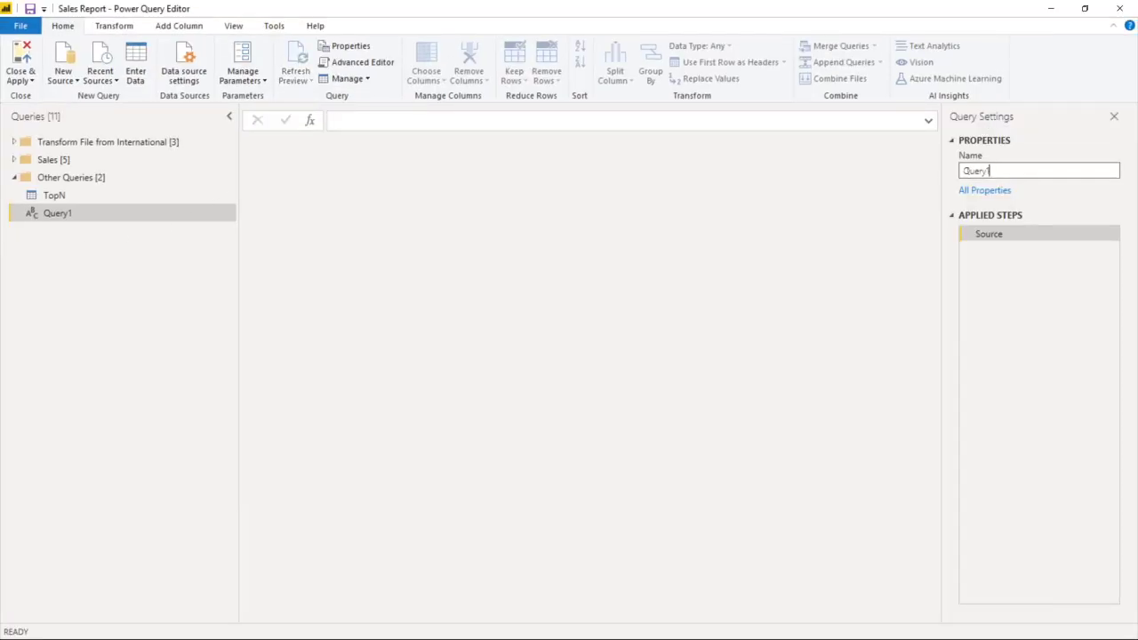
double_click(1001, 170)
type("Metrics")
key("Return")
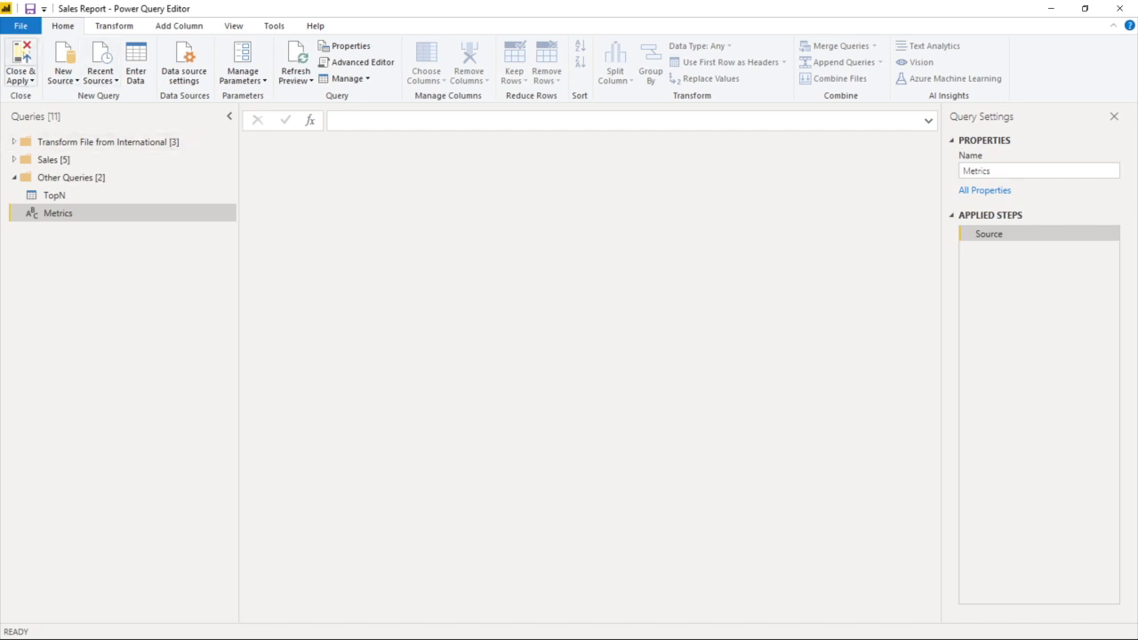
left_click(19, 72)
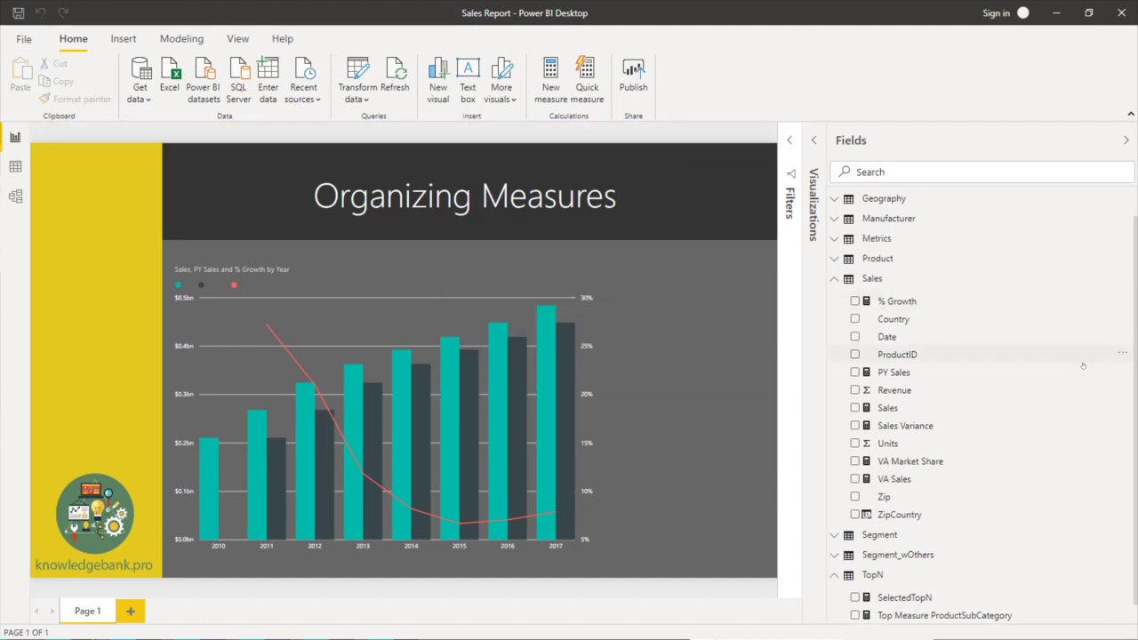
- Check the new Metrics table, then set the % Growth measure's home table to Metrics
left_click(834, 240)
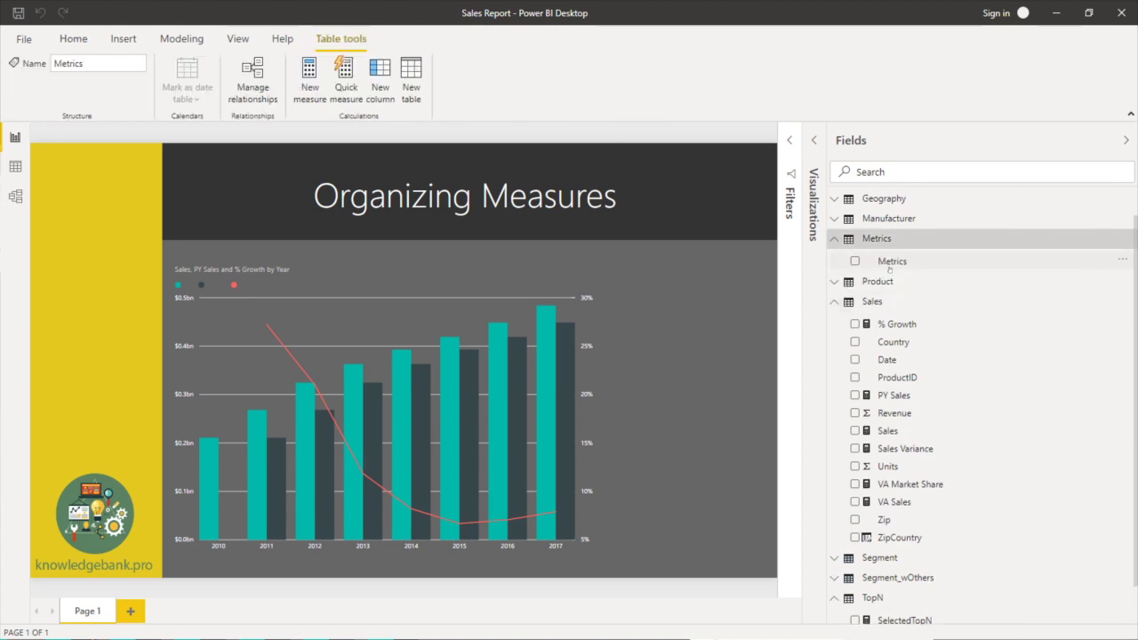
left_click(929, 270)
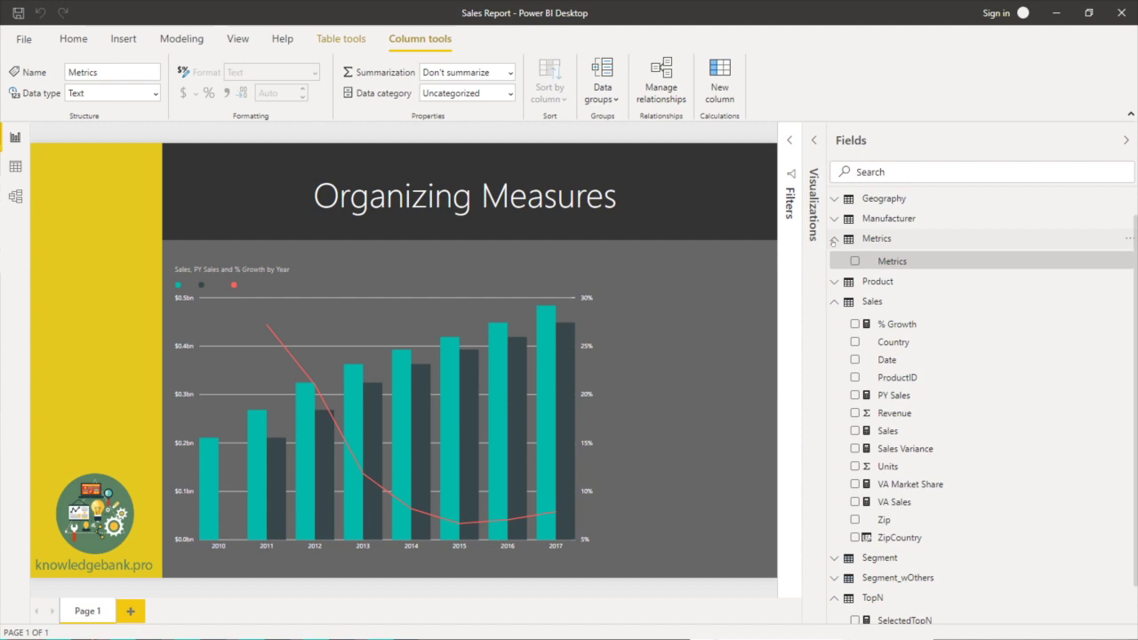
left_click(834, 241)
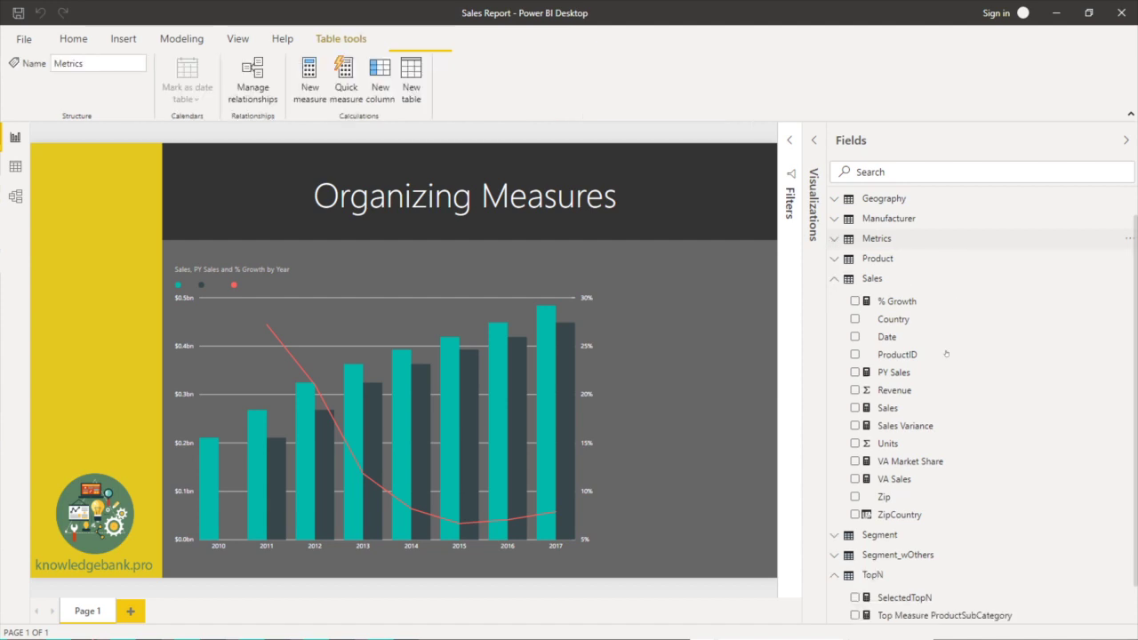
left_click(909, 300)
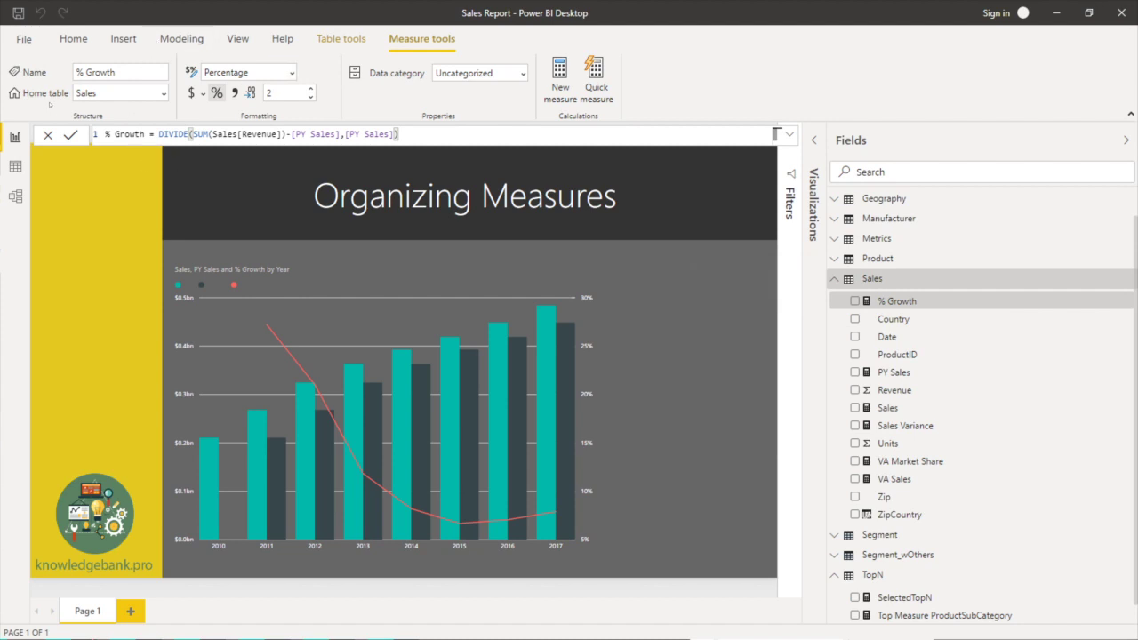
left_click(164, 93)
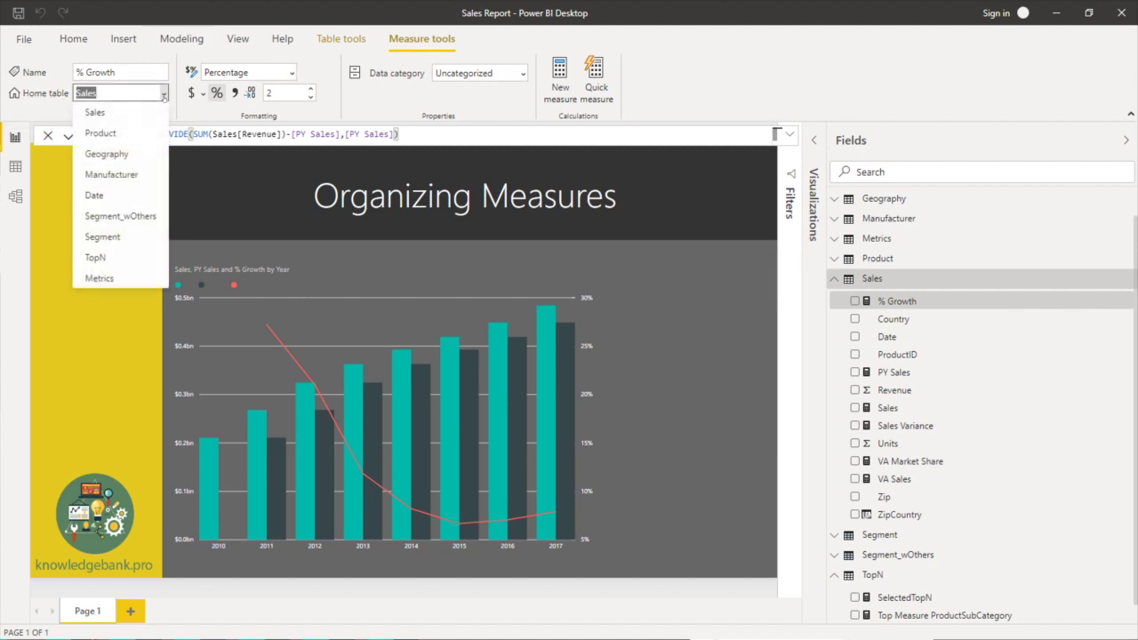
left_click(116, 279)
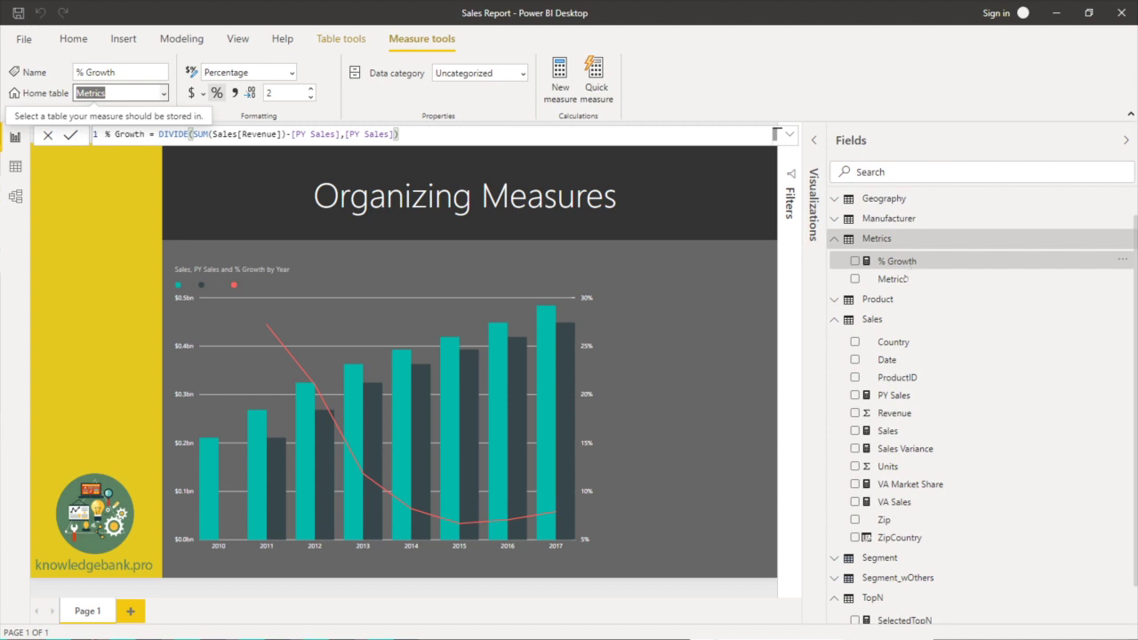
left_click(919, 279)
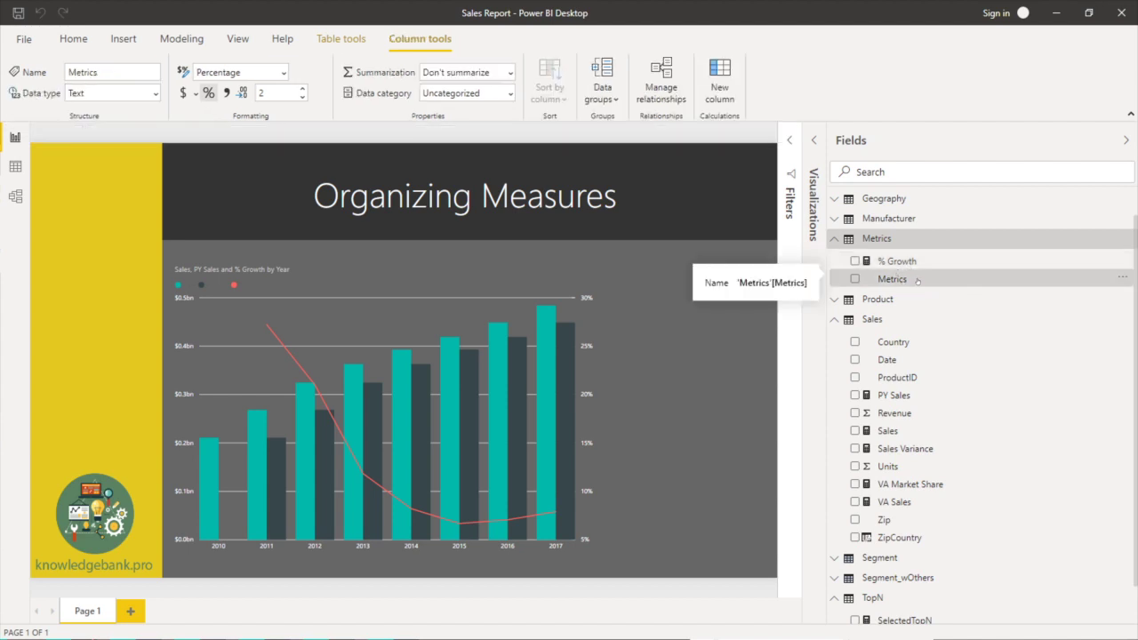
- Set the PY Sales measure's home table to Metrics
left_click(912, 396)
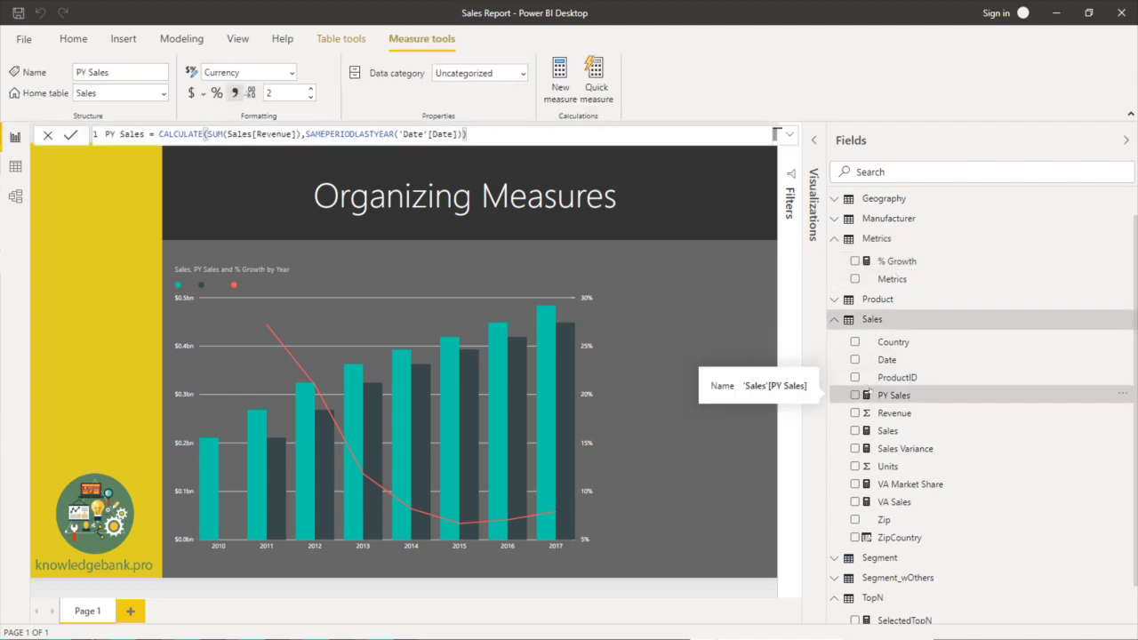
left_click(163, 95)
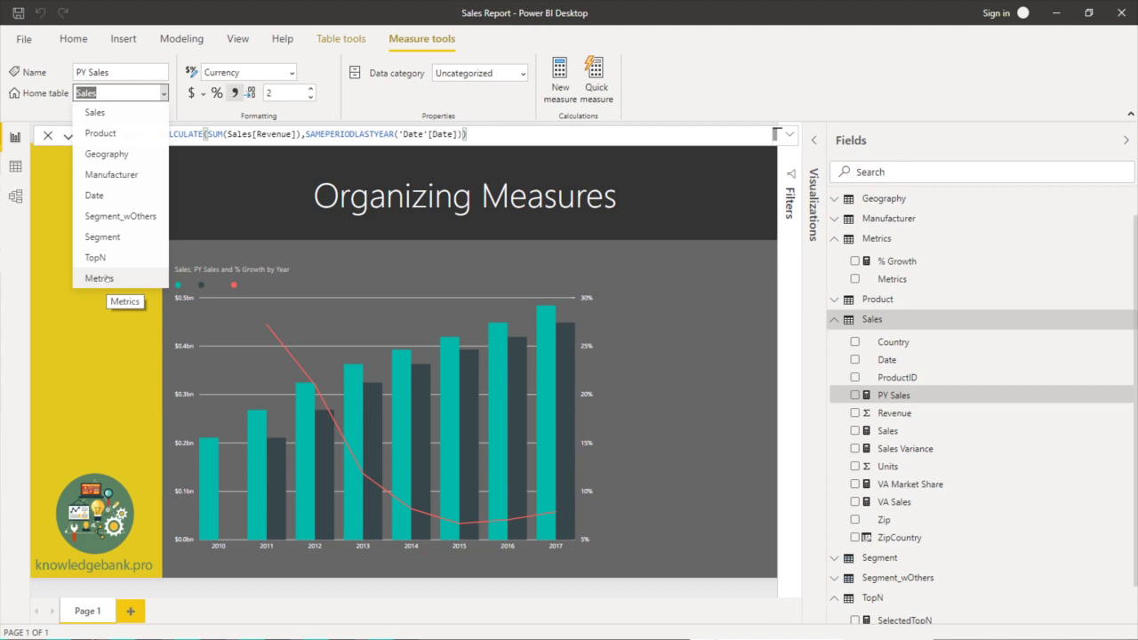
key("Escape")
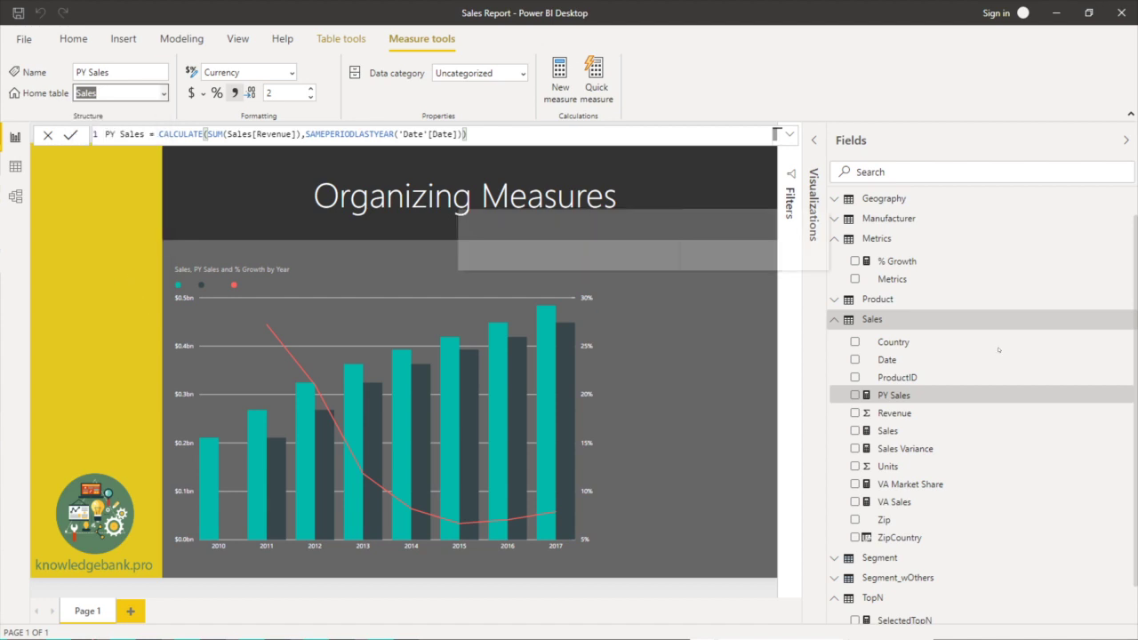
key("Up")
key("Up")
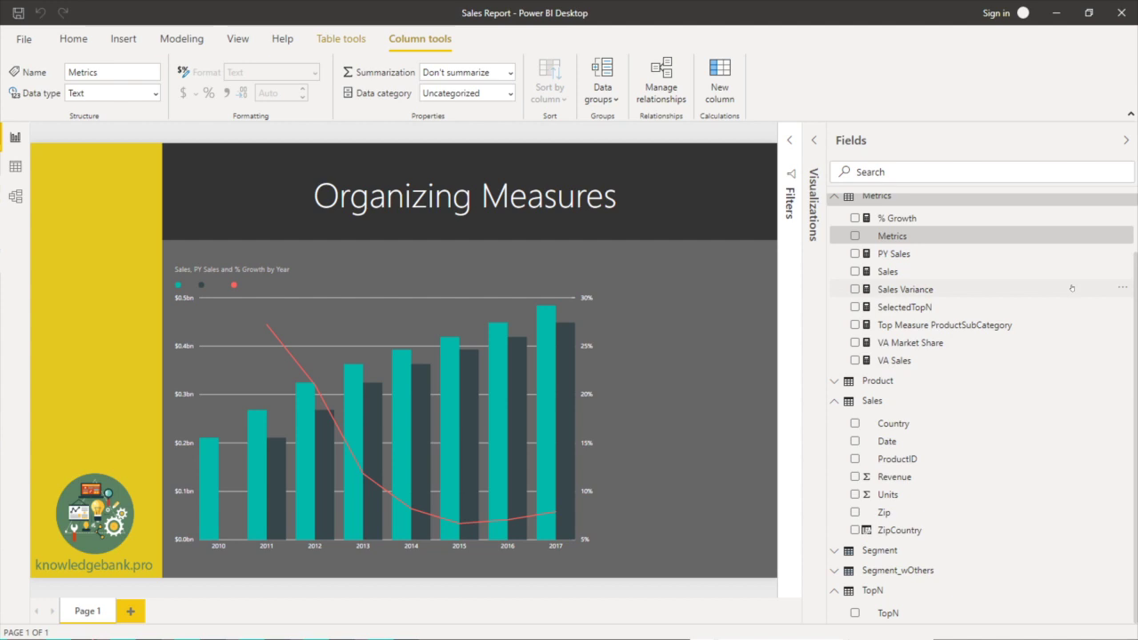
- Hide the placeholder Metrics column in the Metrics table
scroll(942, 320, "up", 1)
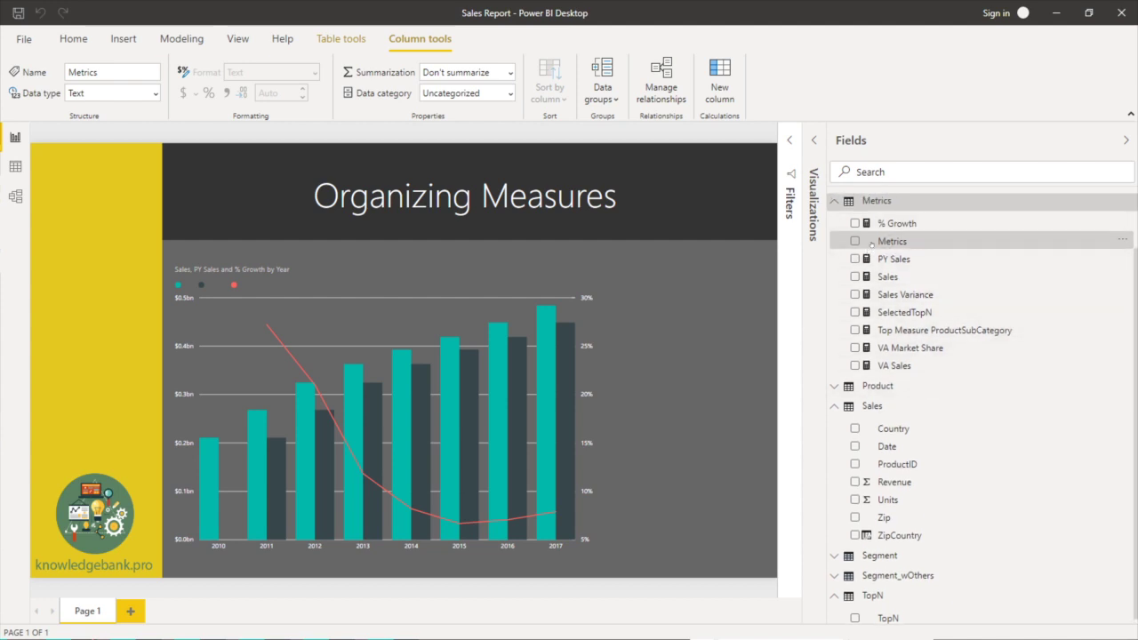
scroll(871, 243, "down", 1)
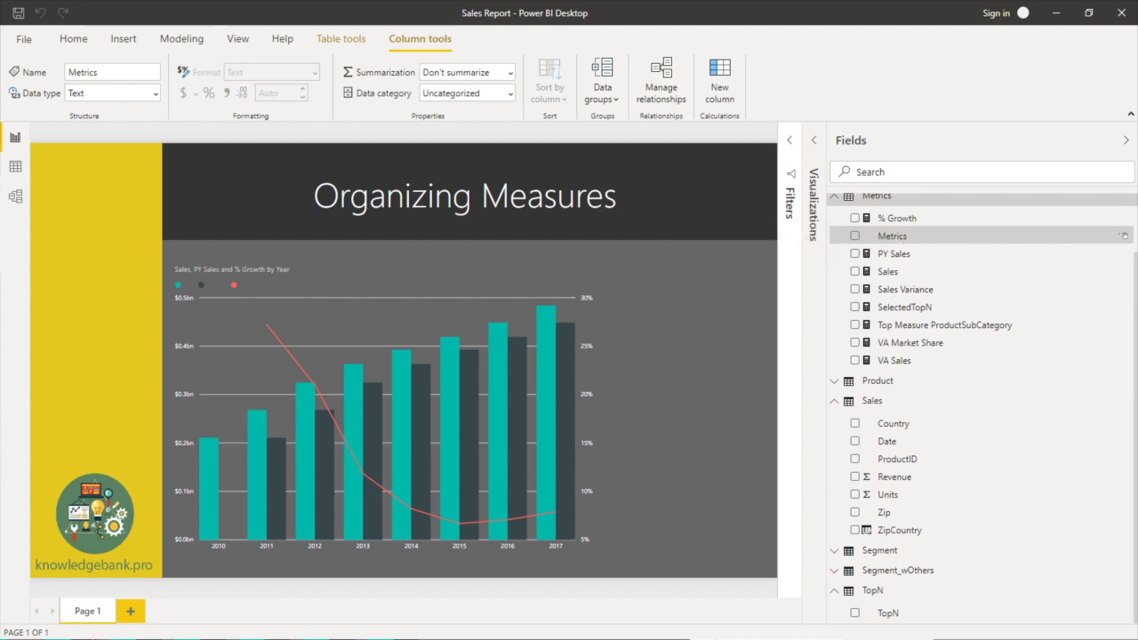
left_click(1124, 236)
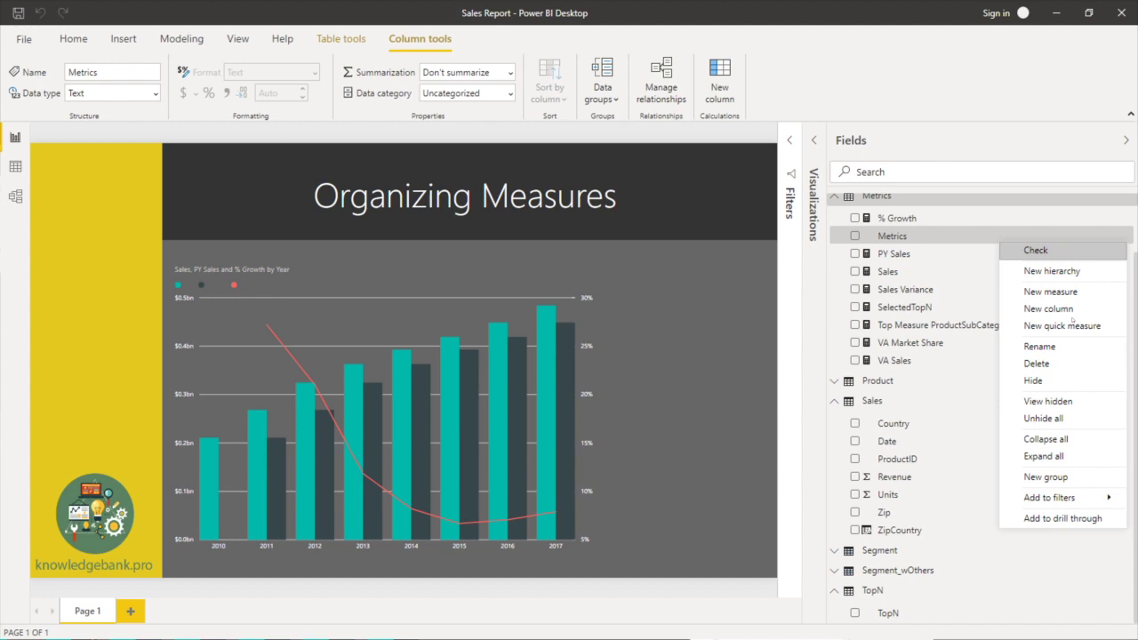
left_click(1048, 401)
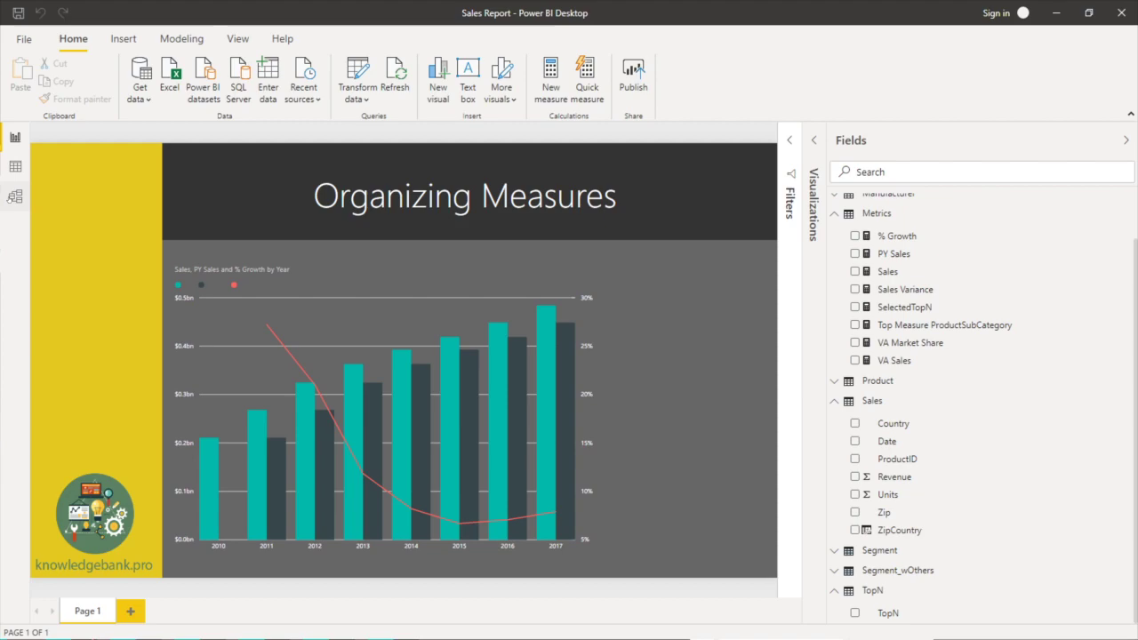
- In Model view, give % Growth and PY Sales the display folder 'Sales'
left_click(15, 197)
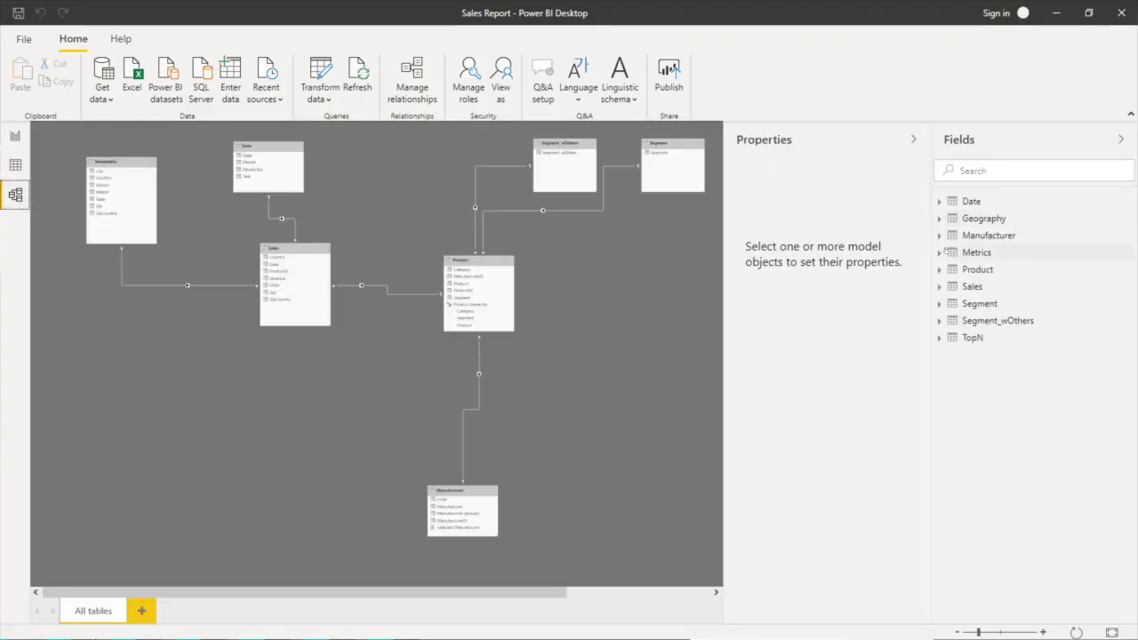
left_click(940, 254)
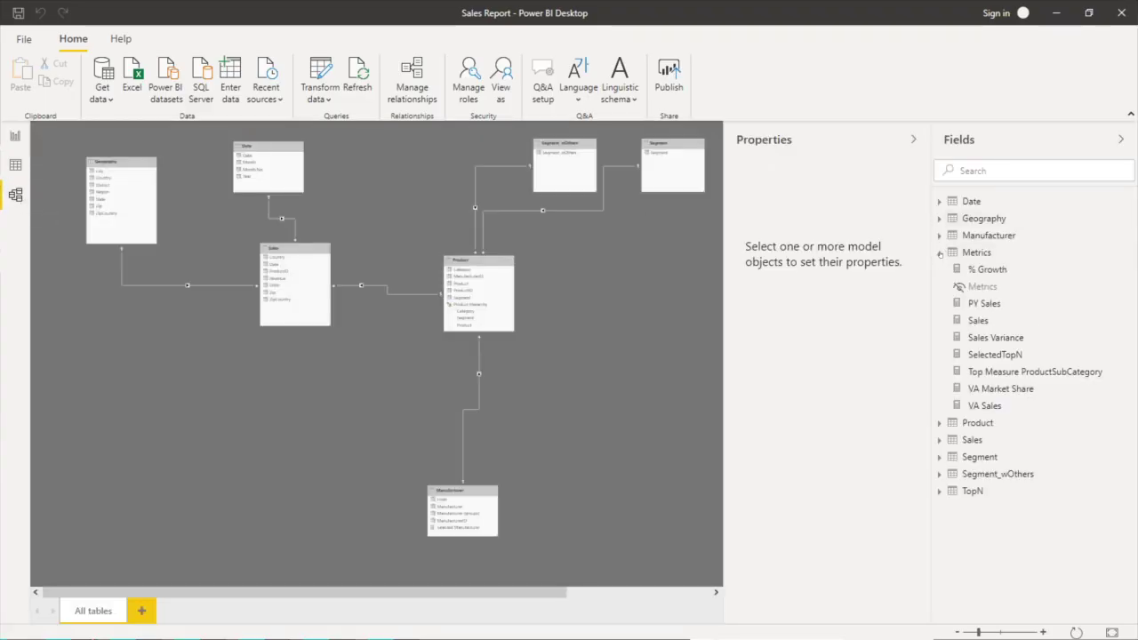
left_click(990, 271)
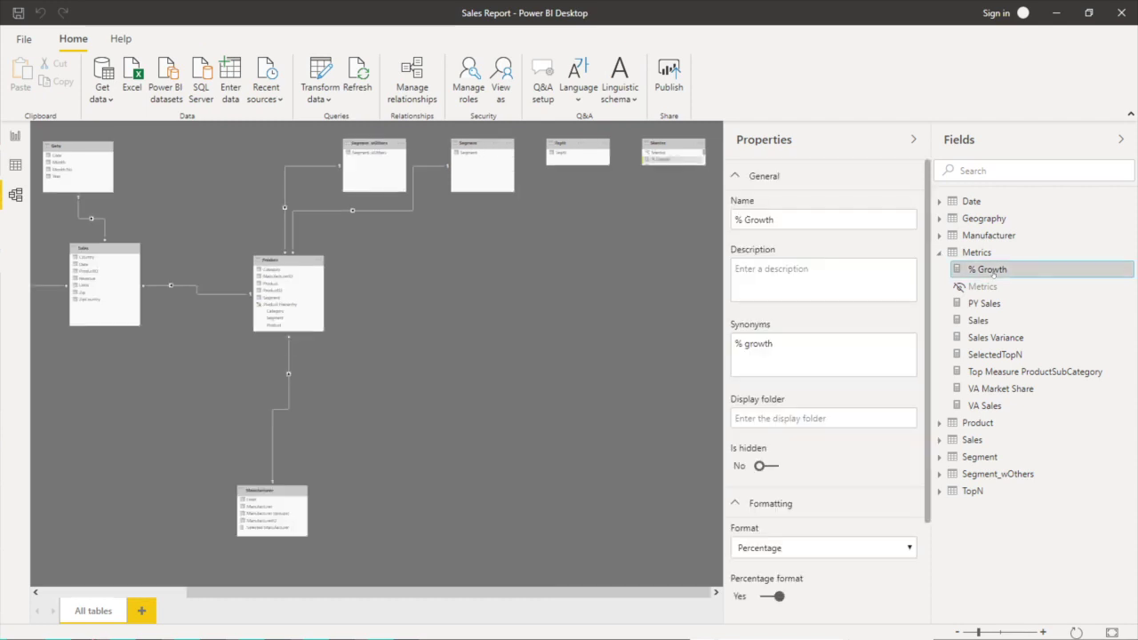
left_click(792, 420)
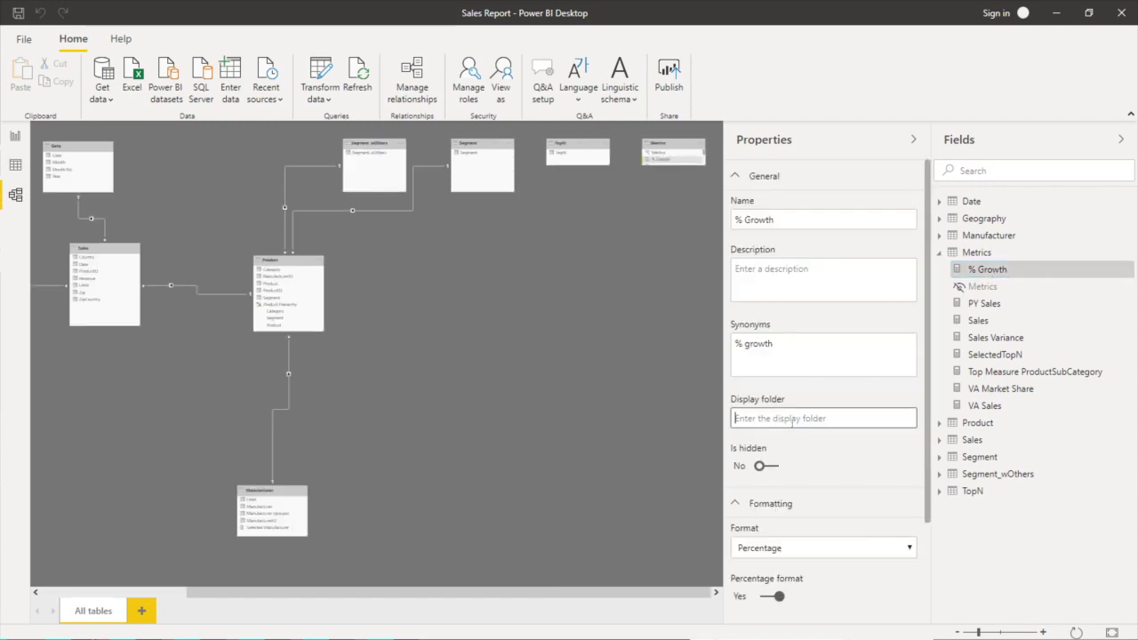
type("Sales")
key("Return")
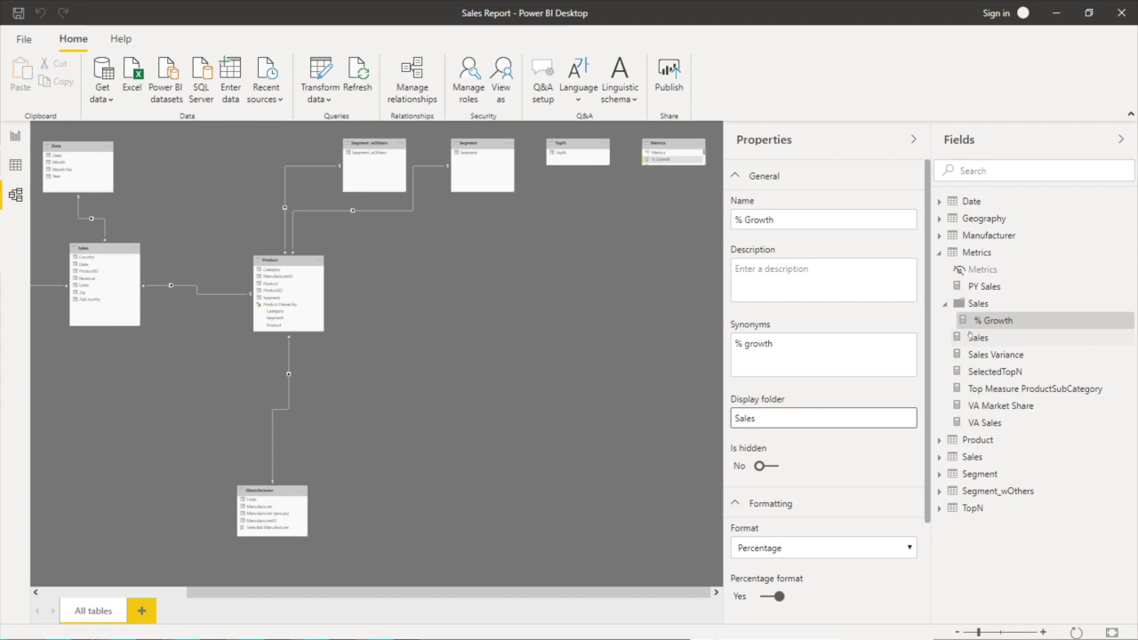
left_click(984, 286)
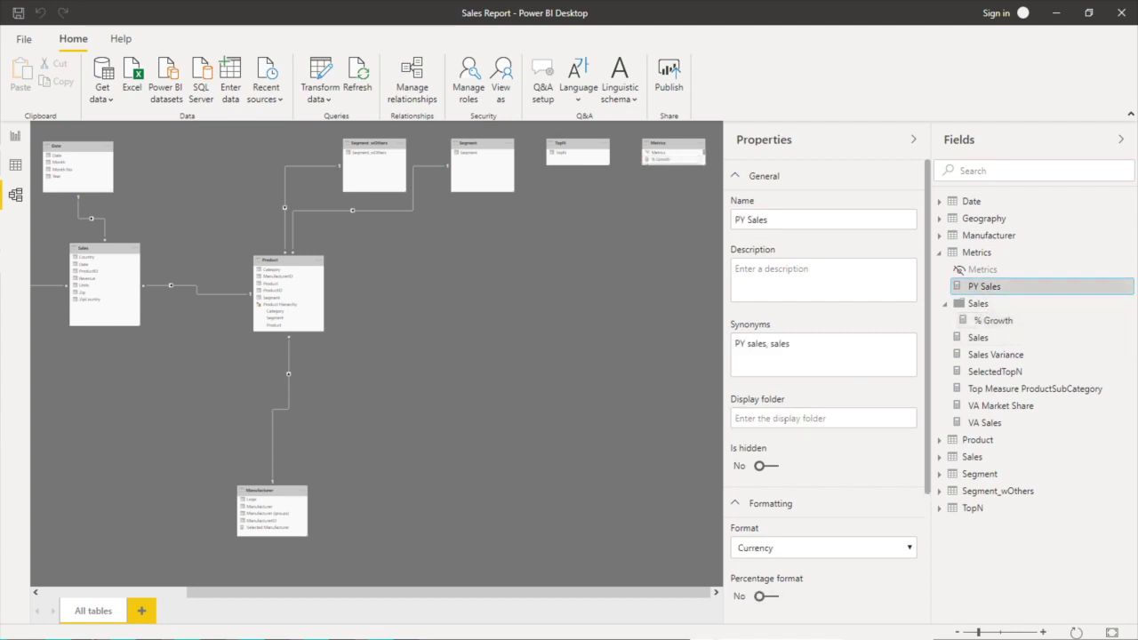
left_click(785, 420)
type("Sales")
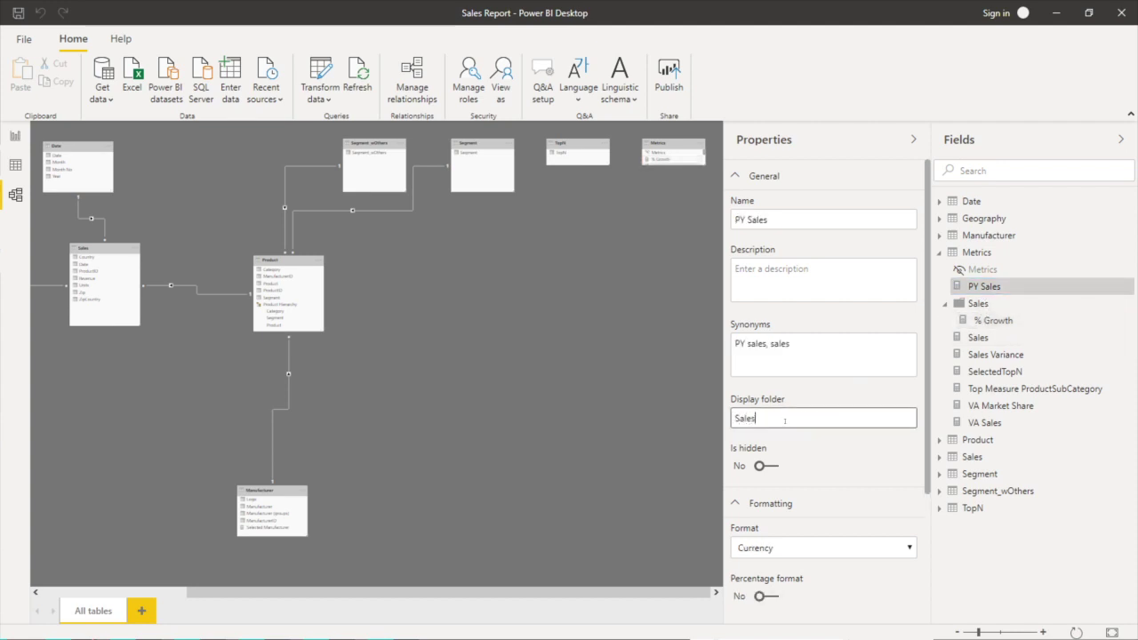
key("Return")
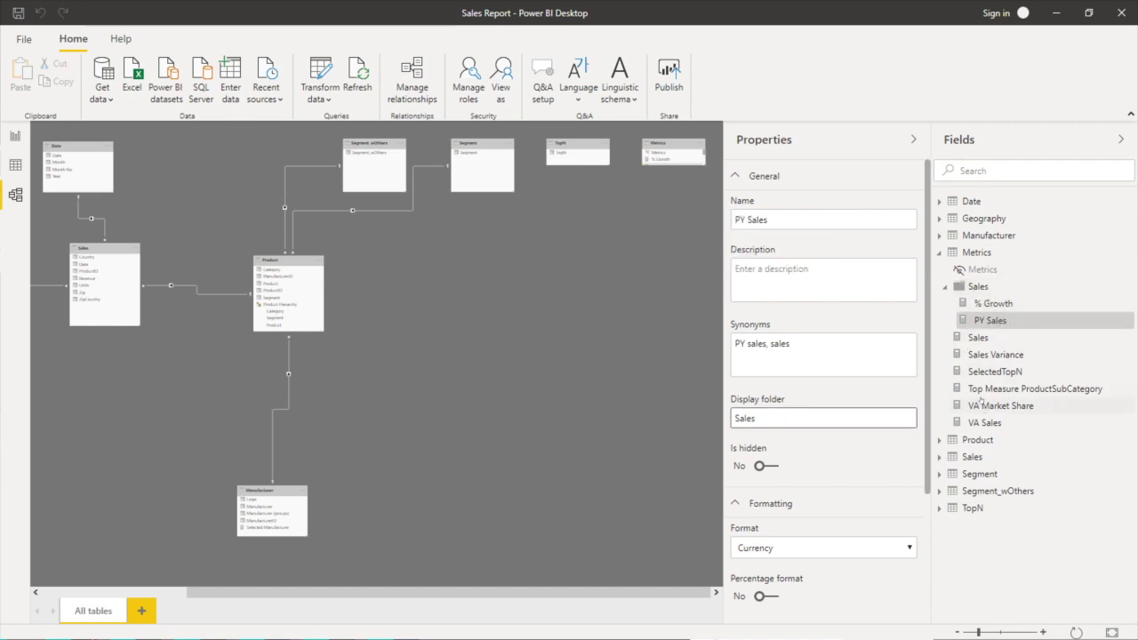
- Put SelectedTopN in a display folder named 'Topn'
left_click(1007, 371)
left_click(782, 426)
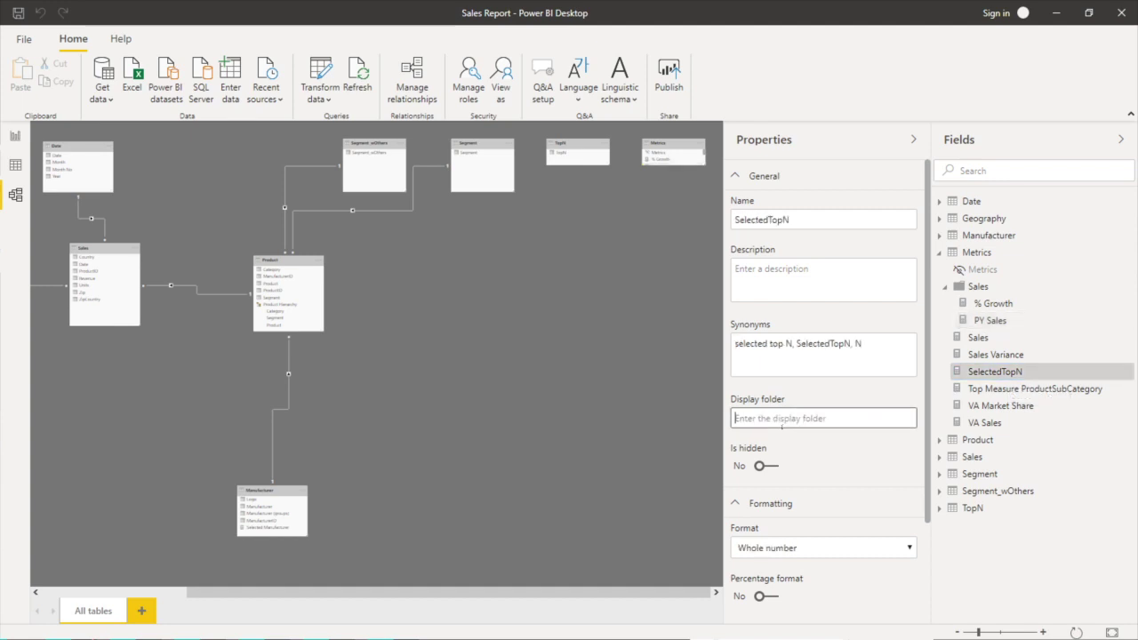
type("TopN")
key("Return")
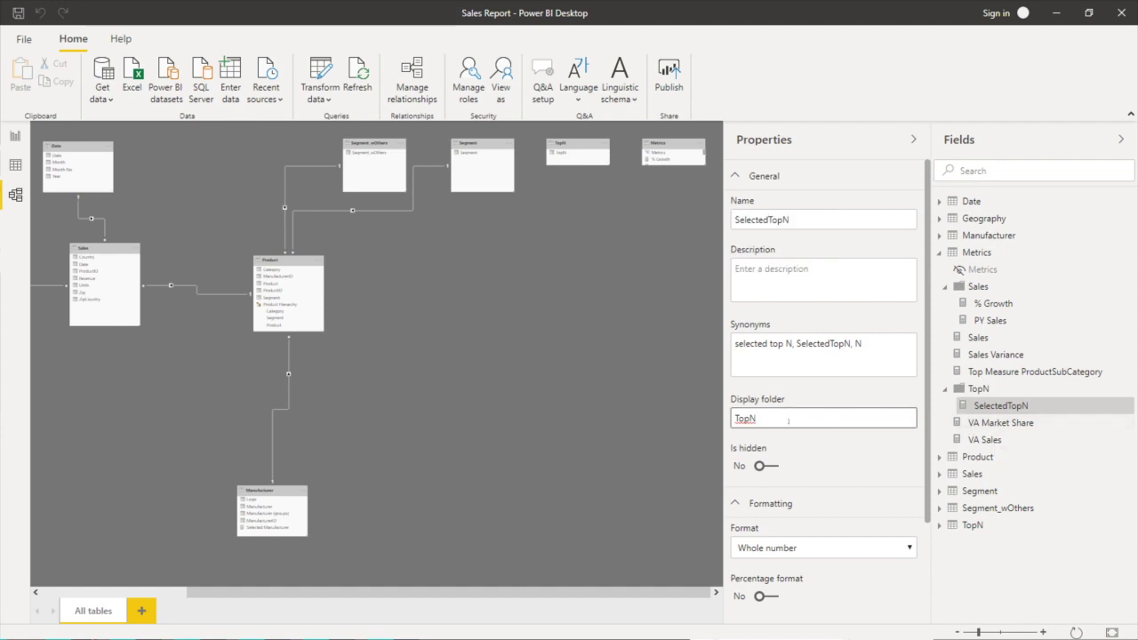
key("BackSpace")
type("n")
key("Return")
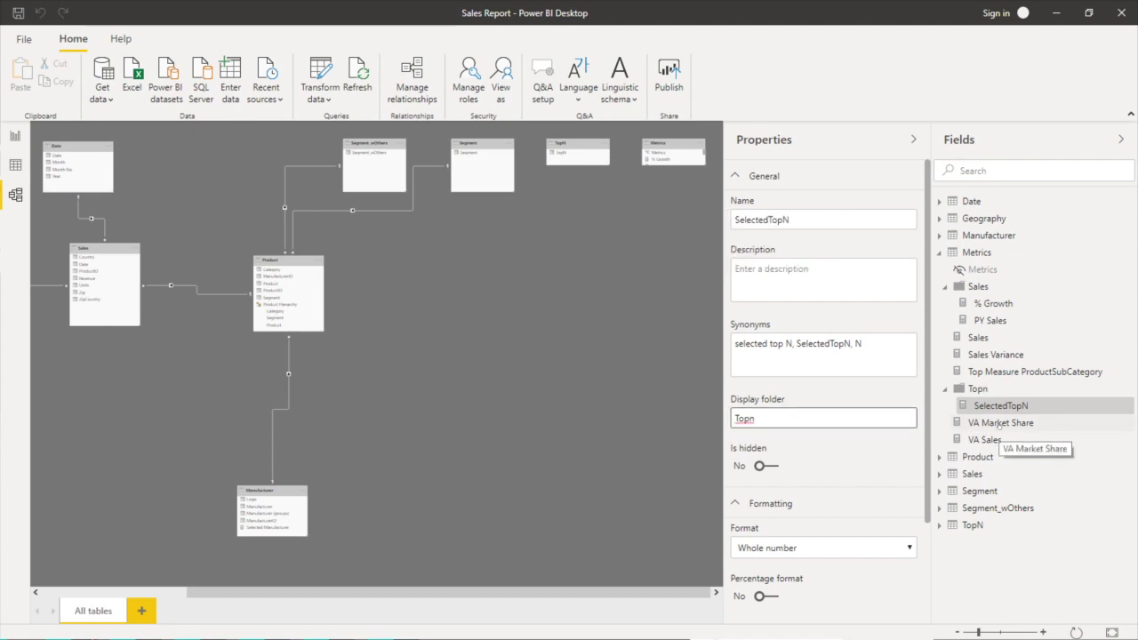
- Put VA Market Share in a display folder named 'VA'
left_click(1000, 423)
left_click(769, 423)
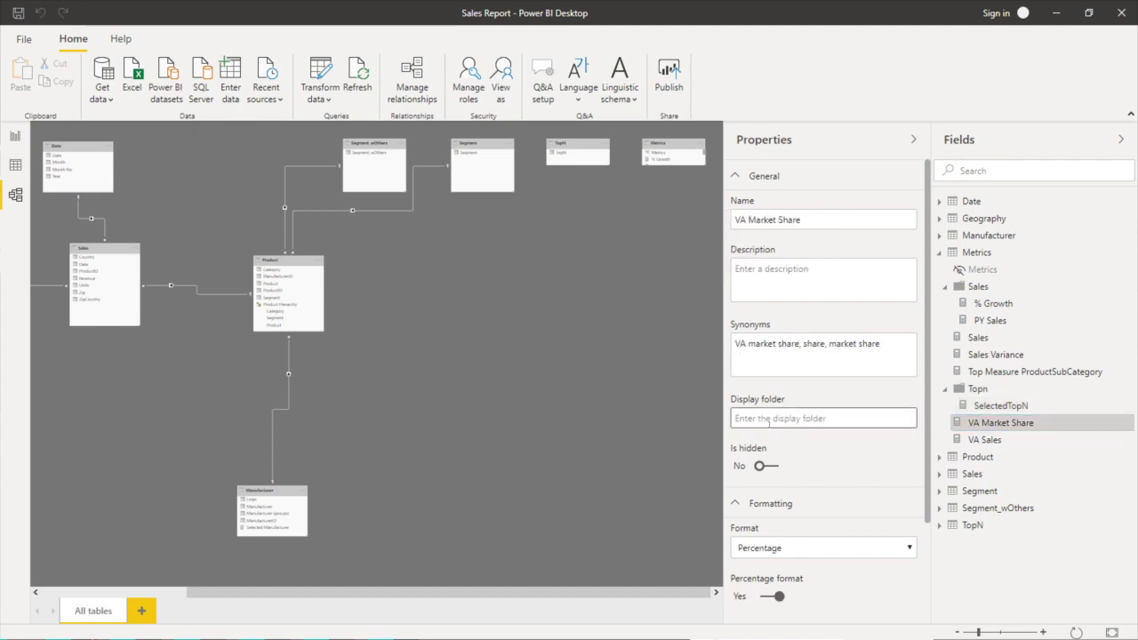
type("VA")
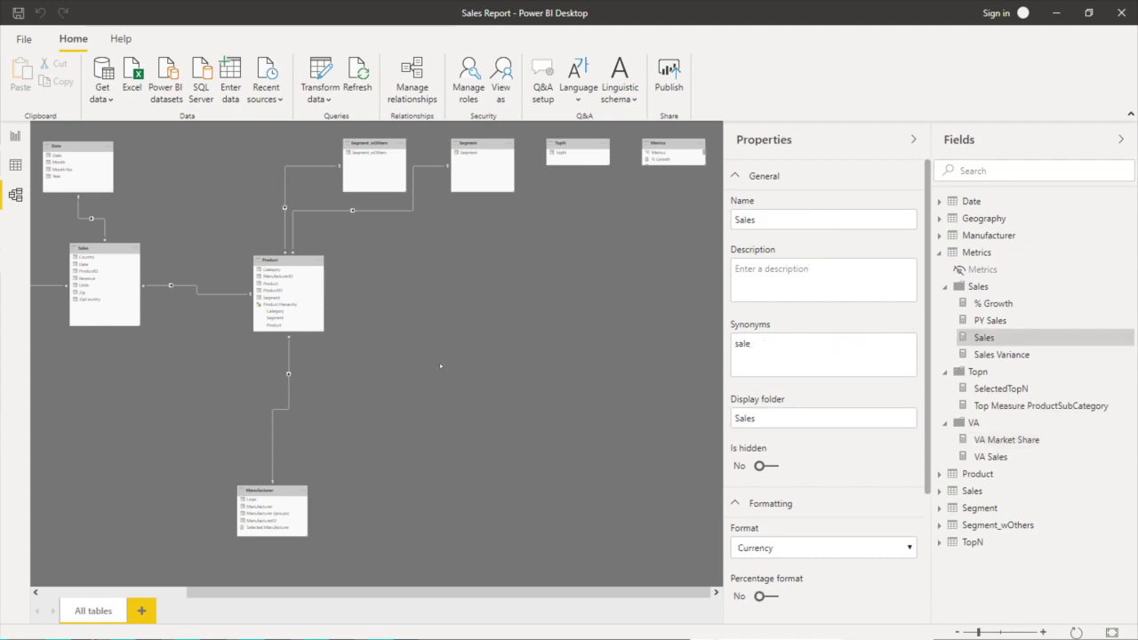
left_click(15, 137)
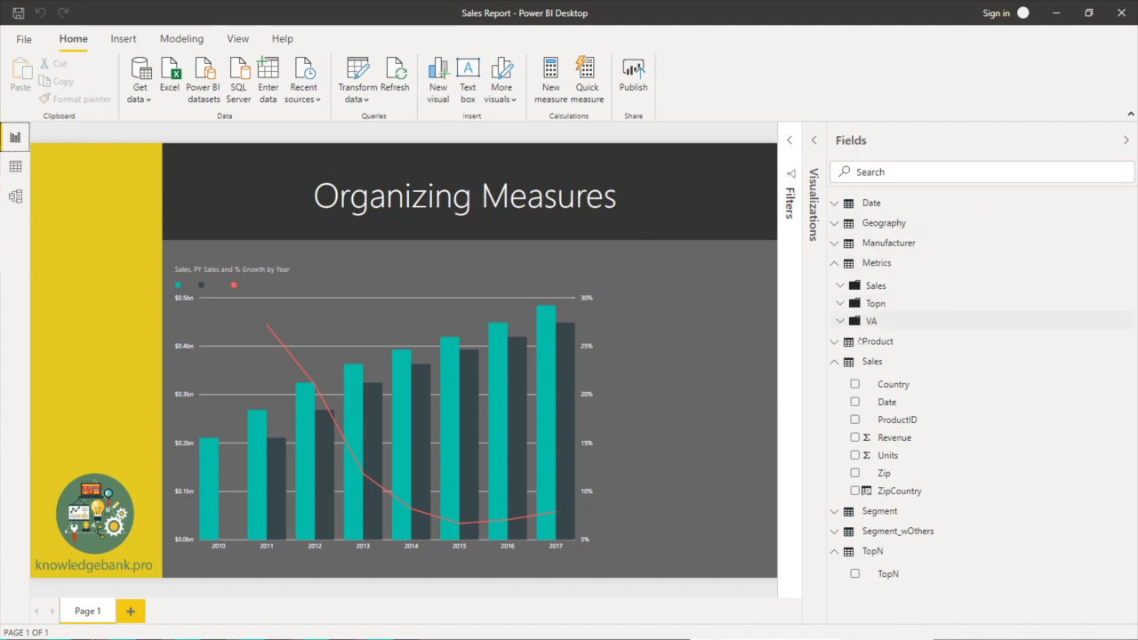
- Check the Topn and VA folders in the Metrics field list, expanding and collapsing VA
left_click(840, 305)
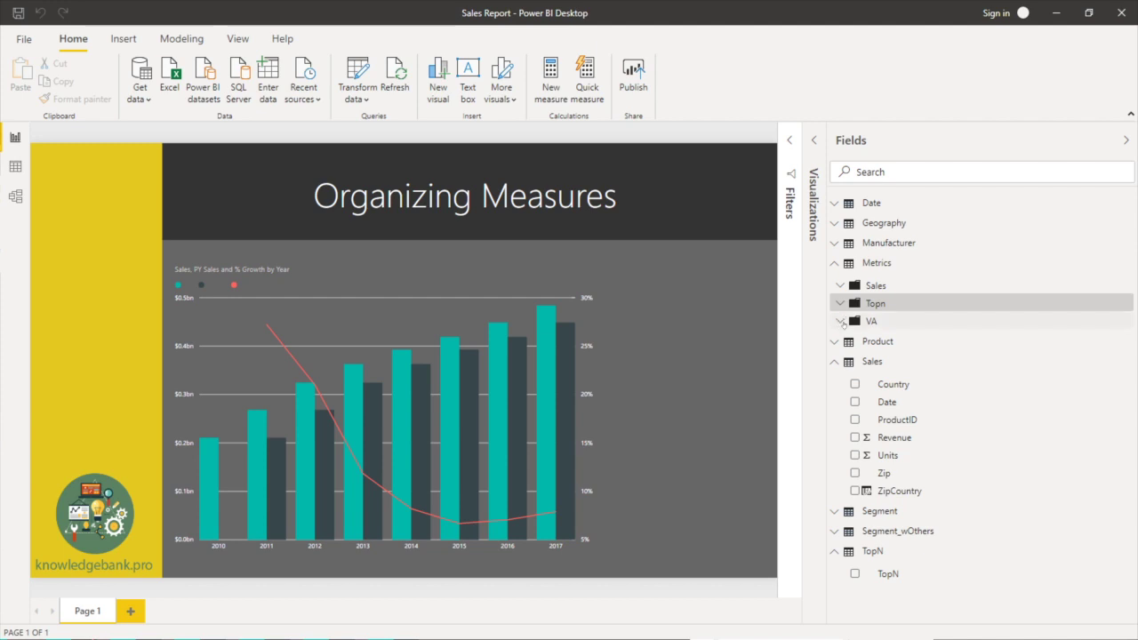
left_click(840, 321)
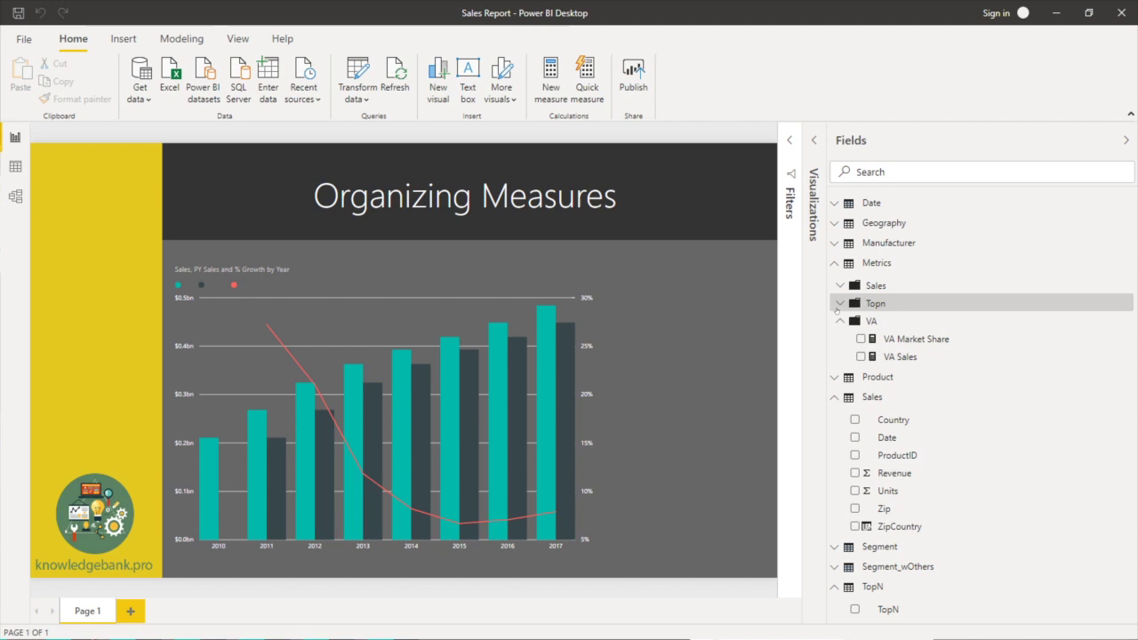
left_click(840, 321)
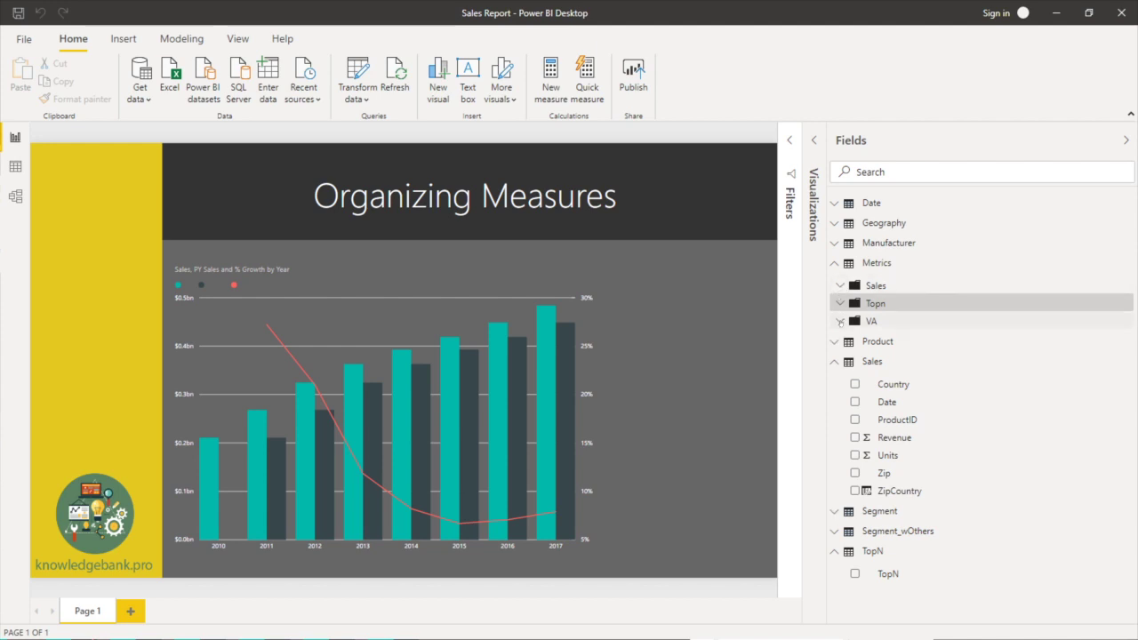